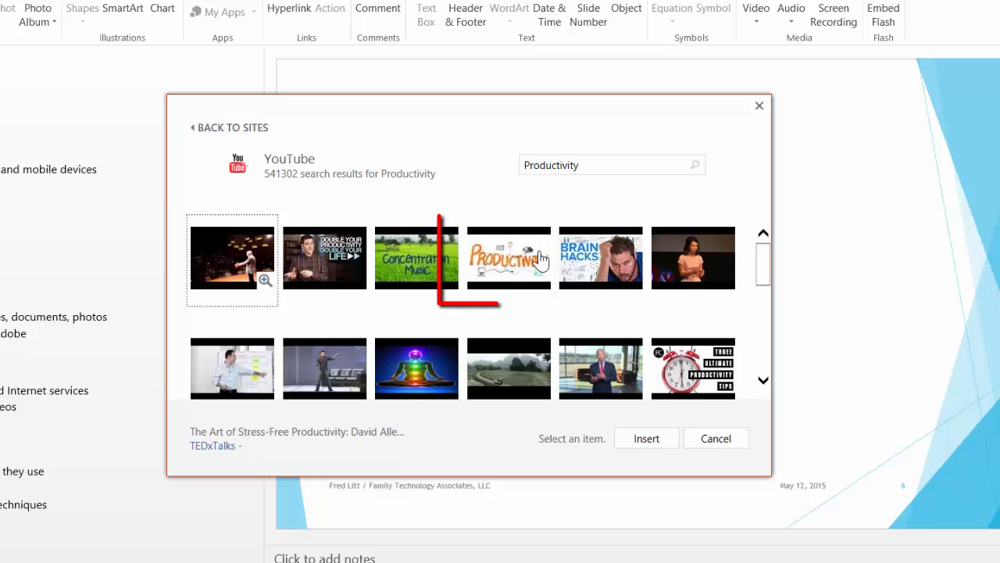
- Insert the YouTube video "The Science of Productivity" on the Videos slide, and enlarge it to fill the area beneath the title
{"action": "left_click", "coordinate": [507, 263]}
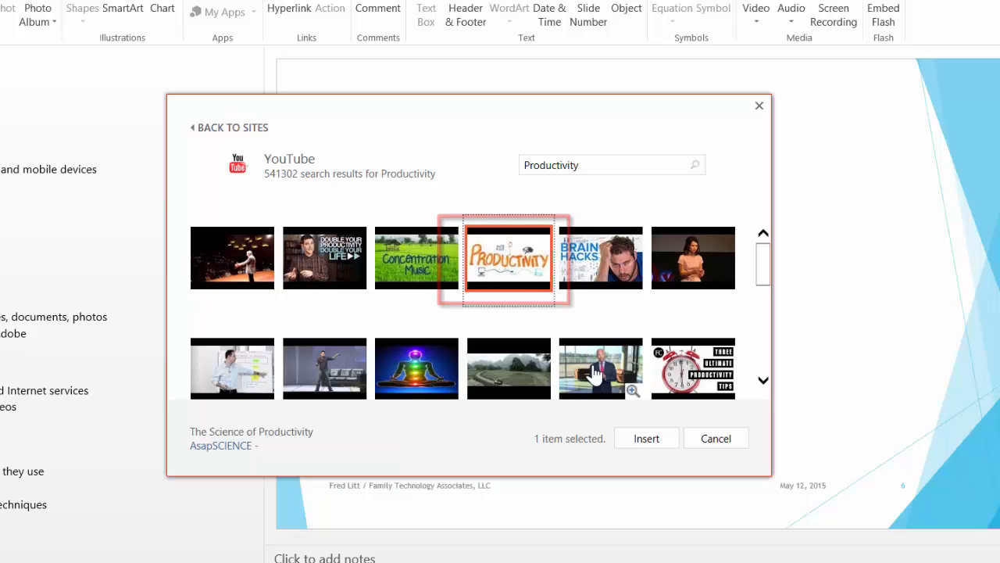
{"action": "left_click", "coordinate": [641, 440]}
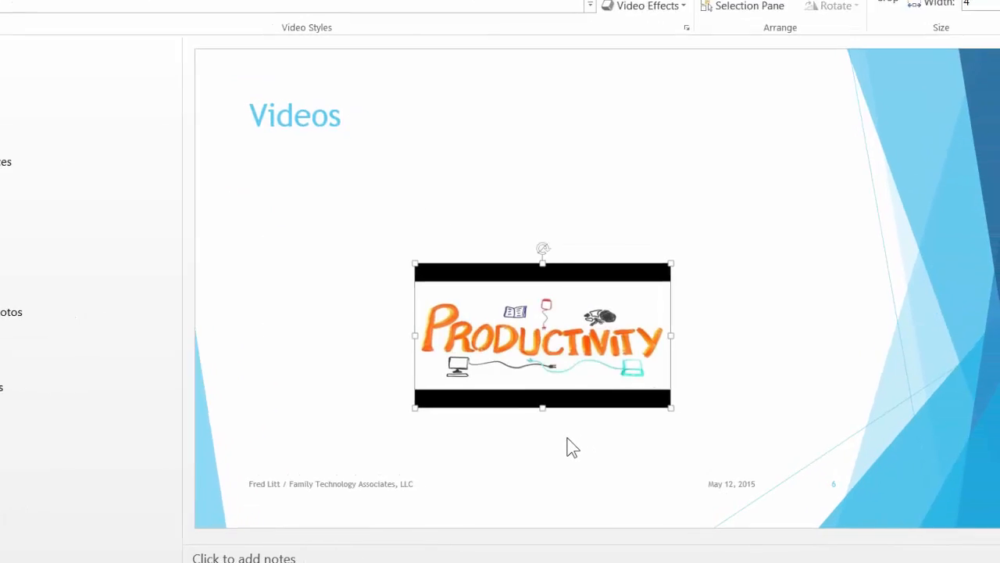
{"action": "left_click_drag", "start_coordinate": [511, 357], "coordinate": [482, 295]}
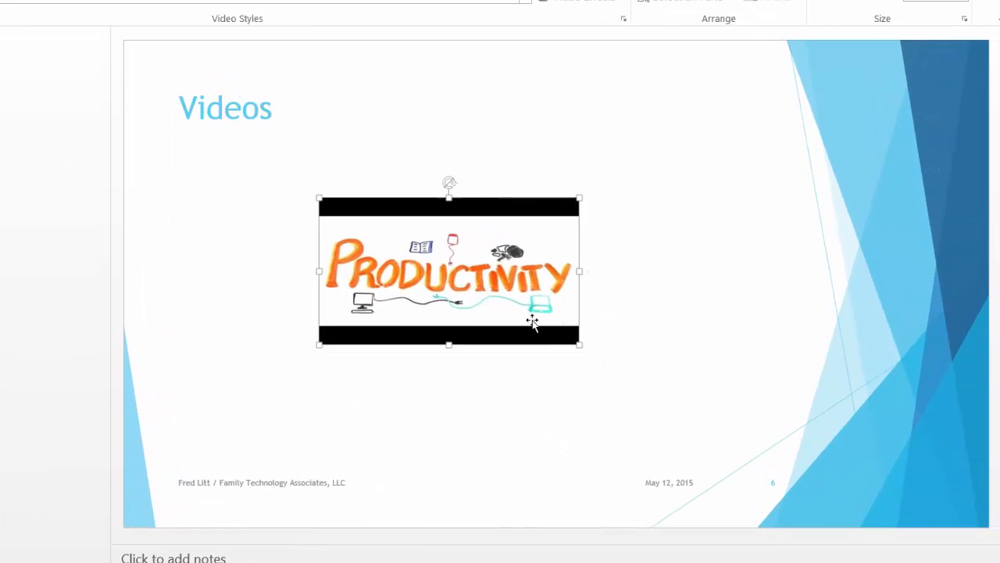
{"action": "left_click_drag", "start_coordinate": [578, 348], "coordinate": [701, 412]}
{"action": "left_click_drag", "start_coordinate": [639, 352], "coordinate": [641, 339]}
{"action": "left_click", "coordinate": [550, 455]}
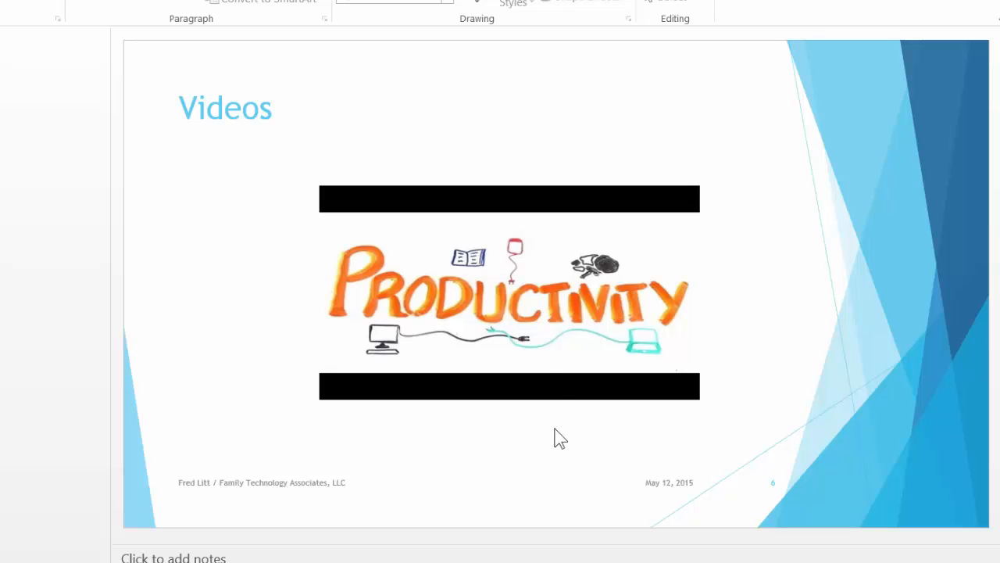
- Play the inserted Productivity video on the slide for a short preview and pause it
{"action": "left_click", "coordinate": [523, 321]}
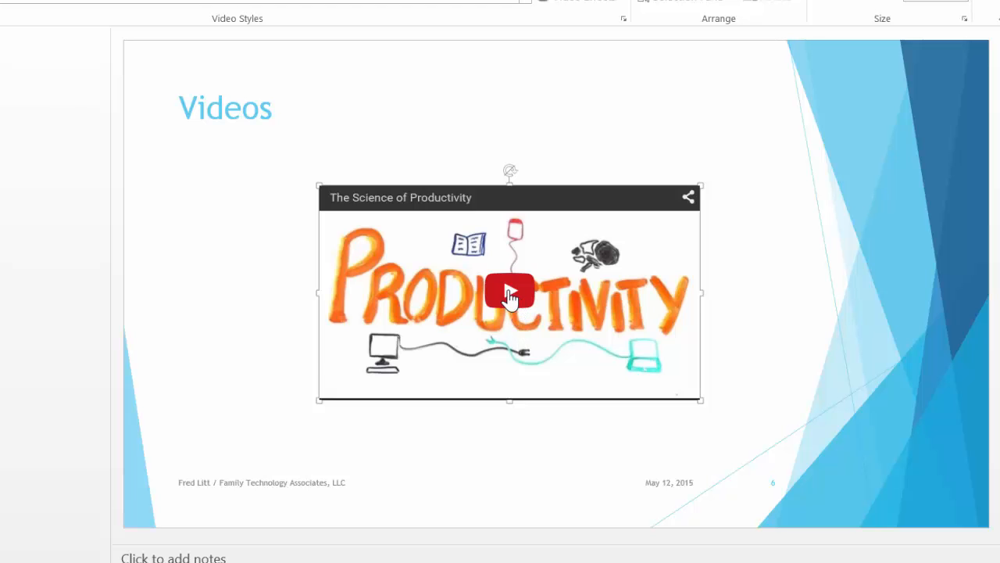
{"action": "left_click", "coordinate": [509, 293]}
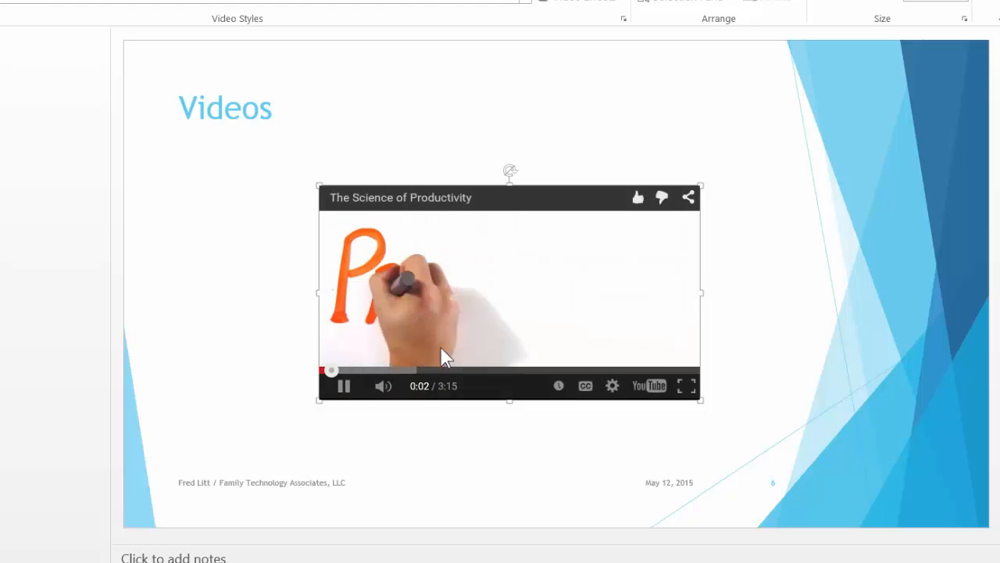
{"action": "left_click", "coordinate": [342, 390]}
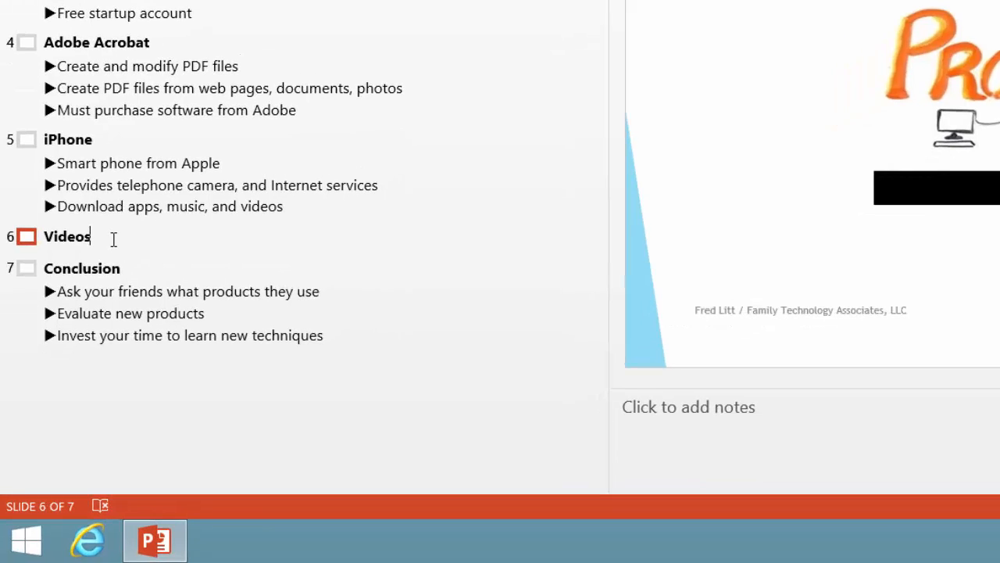
- Add two slides titled "Personal images" and "Personal videos" between the Videos and Conclusion slides
{"action": "key", "text": "Return"}
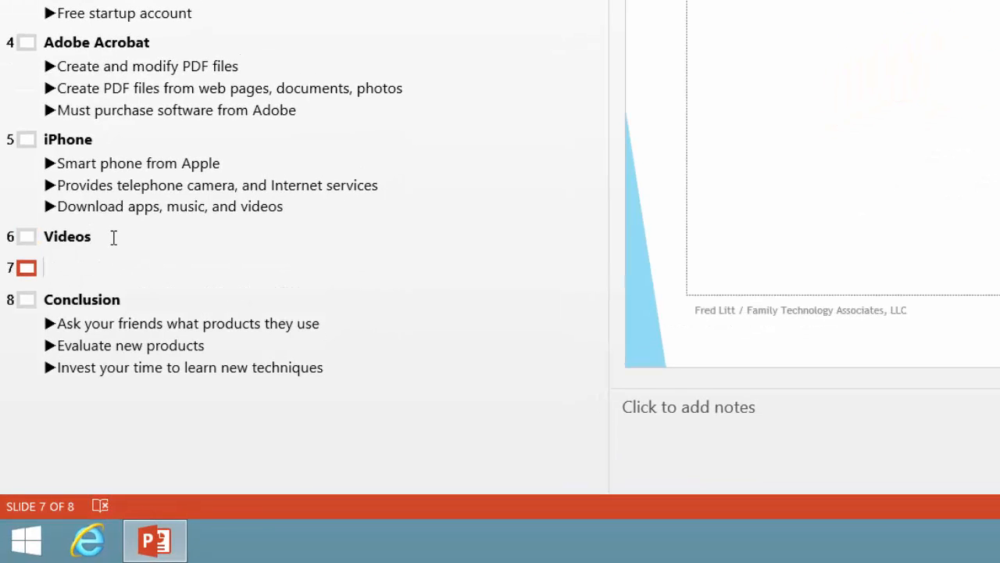
{"action": "type", "text": "Perso"}
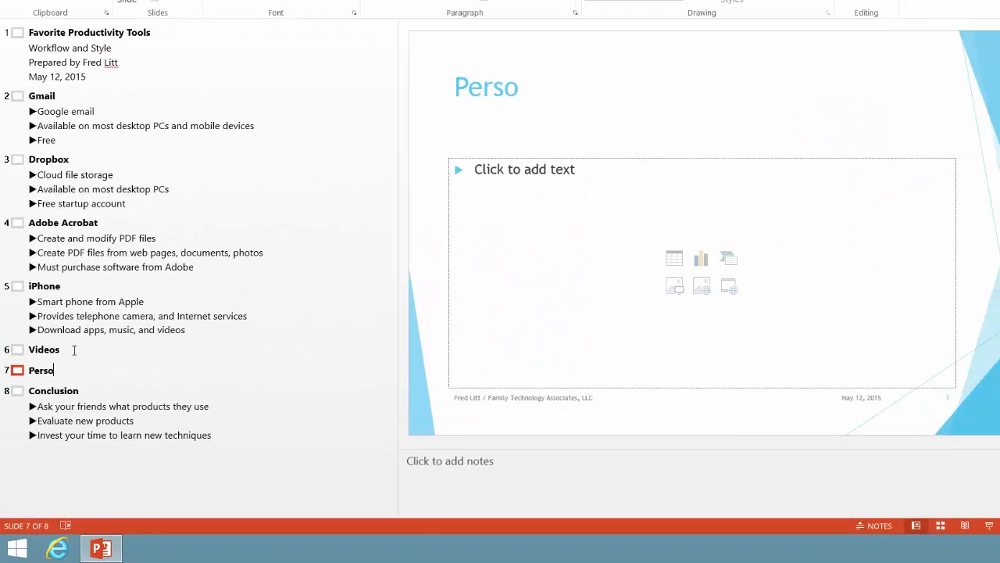
{"action": "type", "text": "nal images"}
{"action": "key", "text": "Return"}
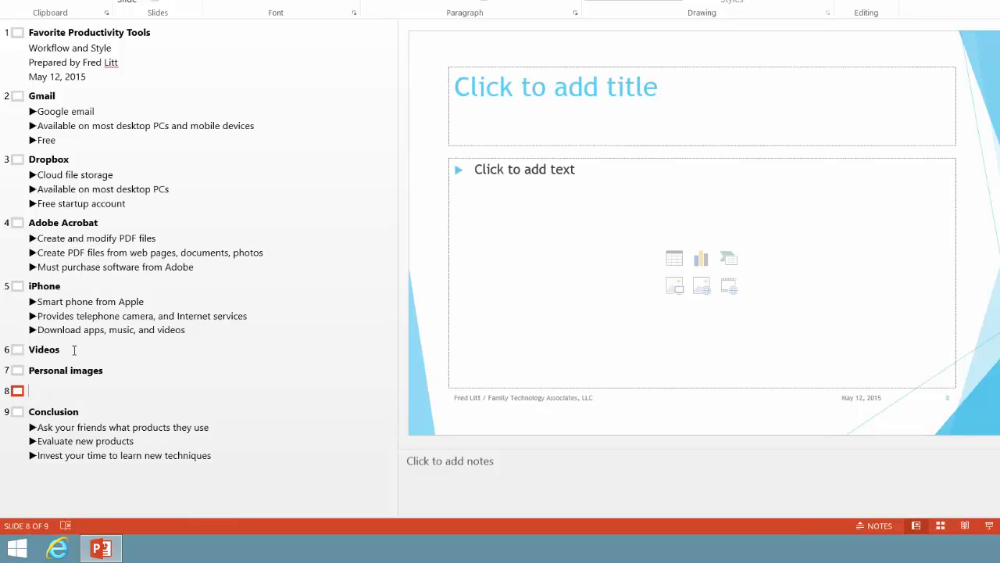
{"action": "type", "text": "Personal v"}
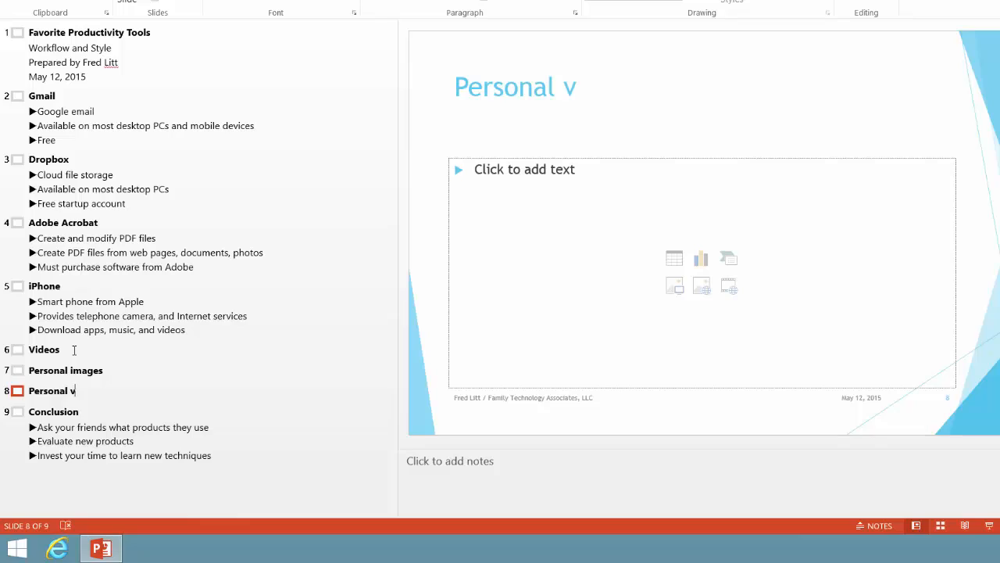
{"action": "type", "text": "ideos"}
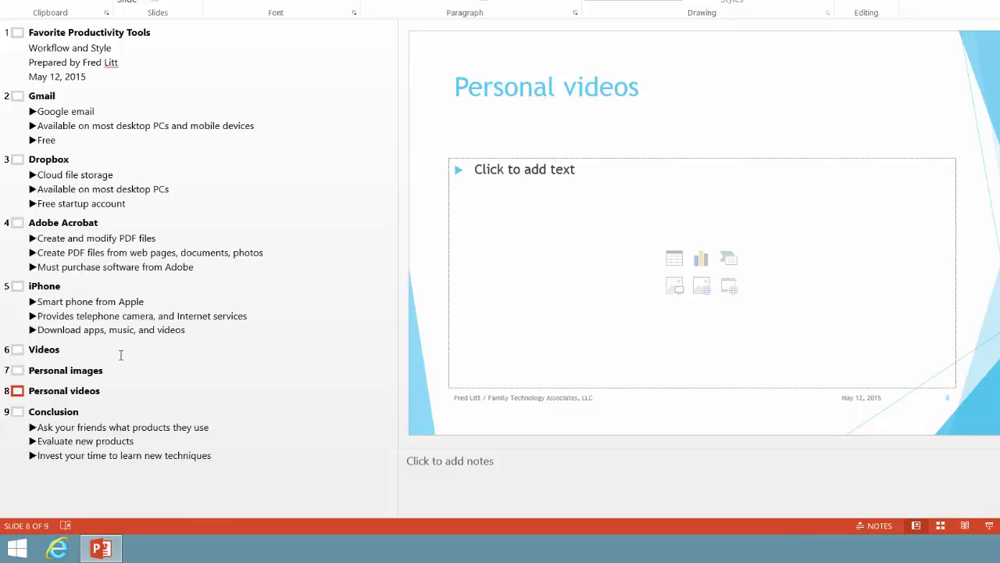
- Insert picture 2015-04-13 15.06.24 from Dropbox's W&S Photos, Park photos 2015-04-14 folder on the Personal images slide and place it in the slide's left half
{"action": "left_click", "coordinate": [18, 371]}
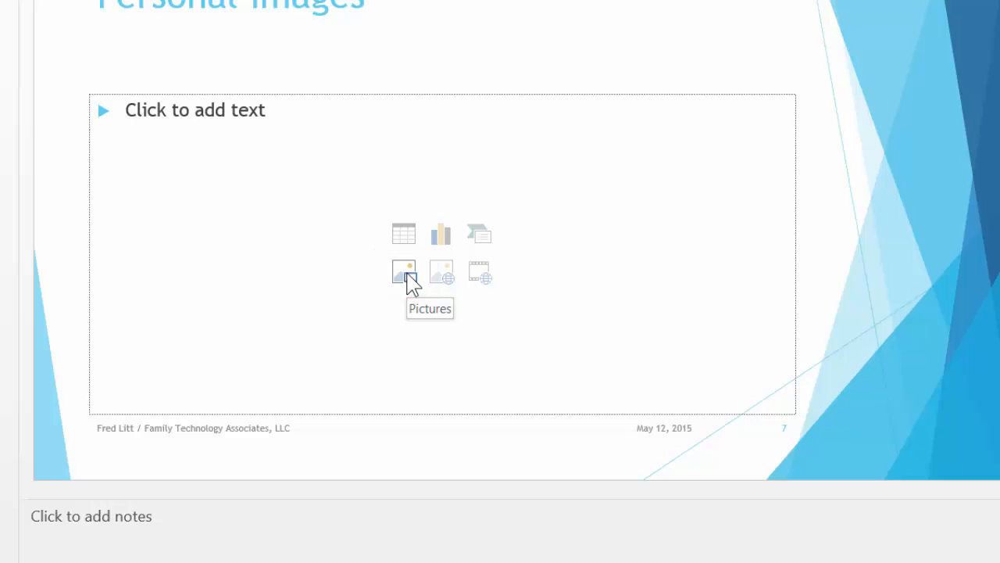
{"action": "left_click", "coordinate": [405, 272]}
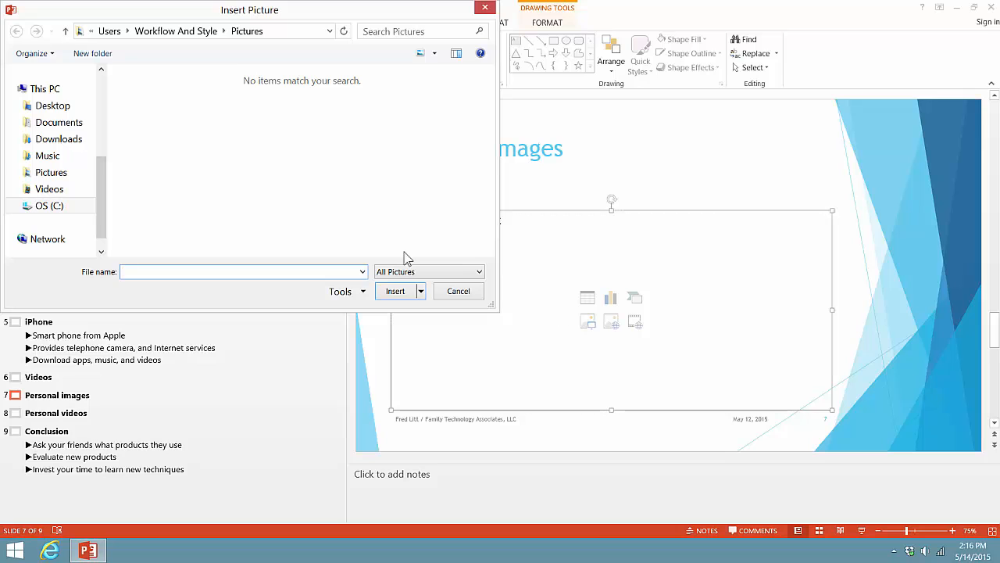
{"action": "left_click_drag", "start_coordinate": [102, 194], "coordinate": [125, 133]}
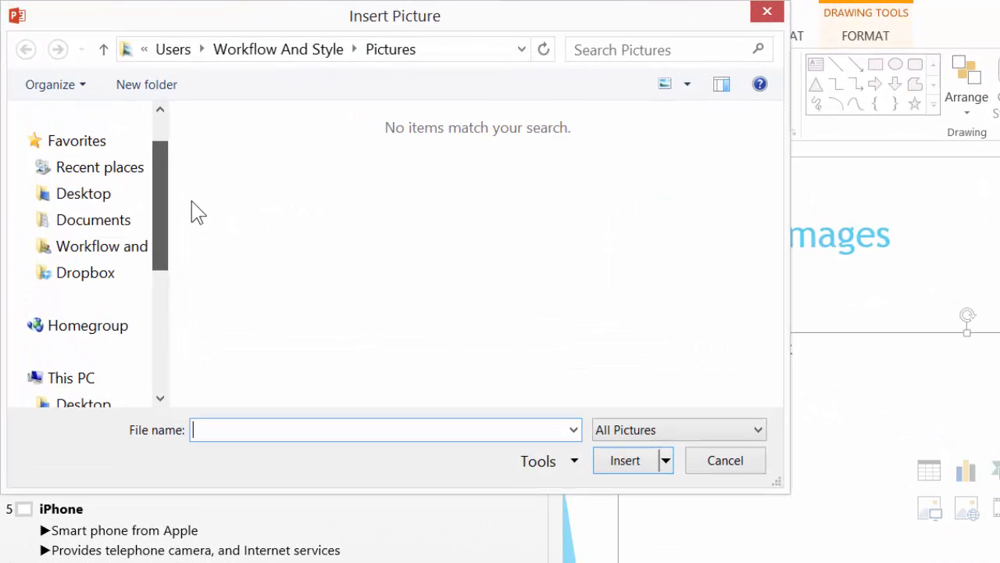
{"action": "scroll", "coordinate": [138, 239], "scroll_direction": "down", "scroll_amount": 2}
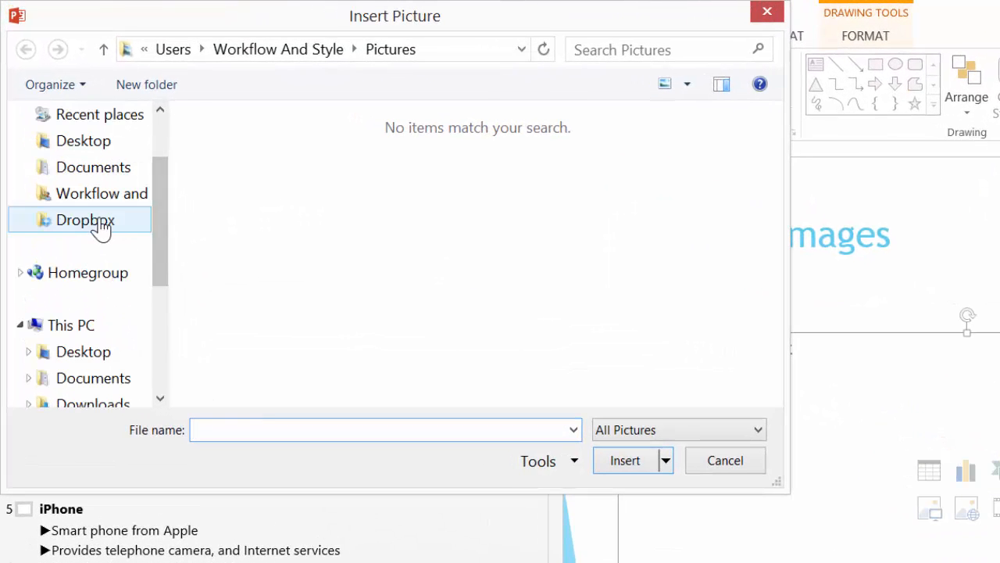
{"action": "left_click", "coordinate": [97, 224]}
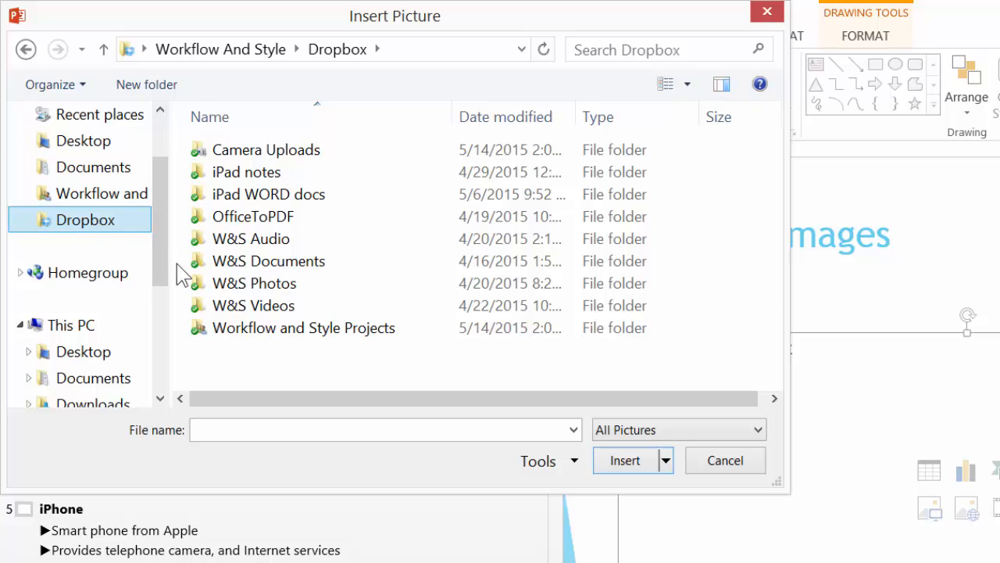
{"action": "left_click", "coordinate": [237, 289]}
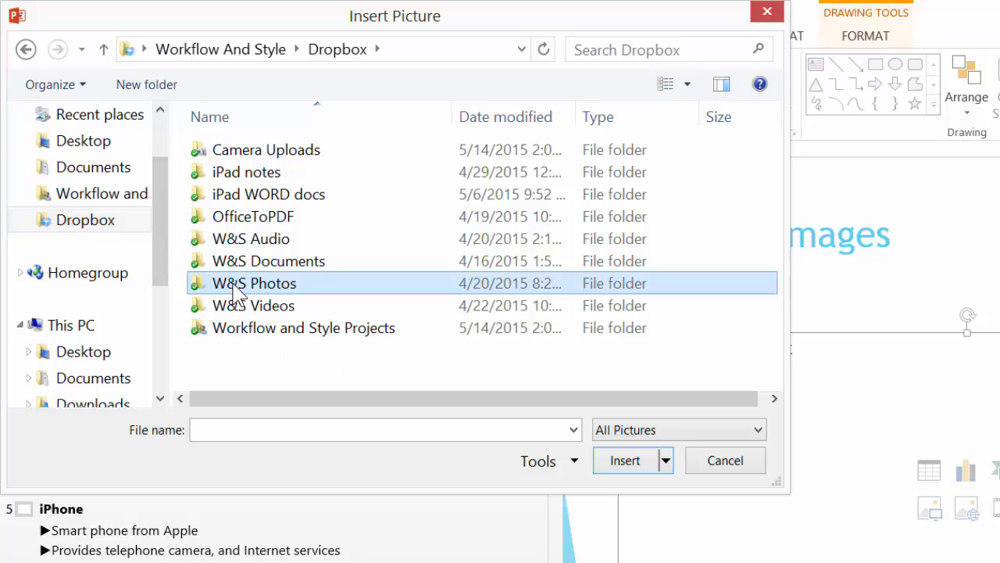
{"action": "double_click", "coordinate": [237, 289]}
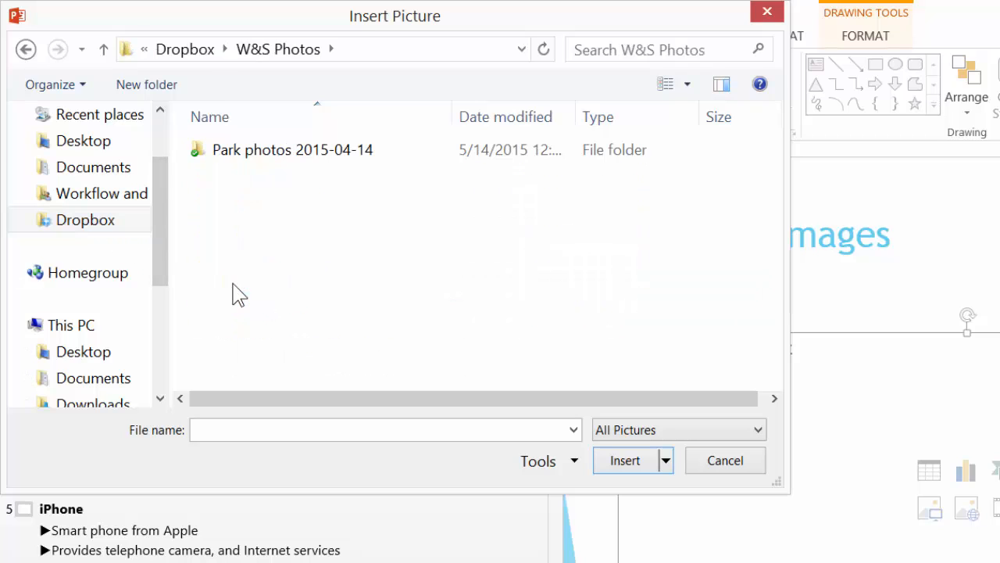
{"action": "double_click", "coordinate": [280, 156]}
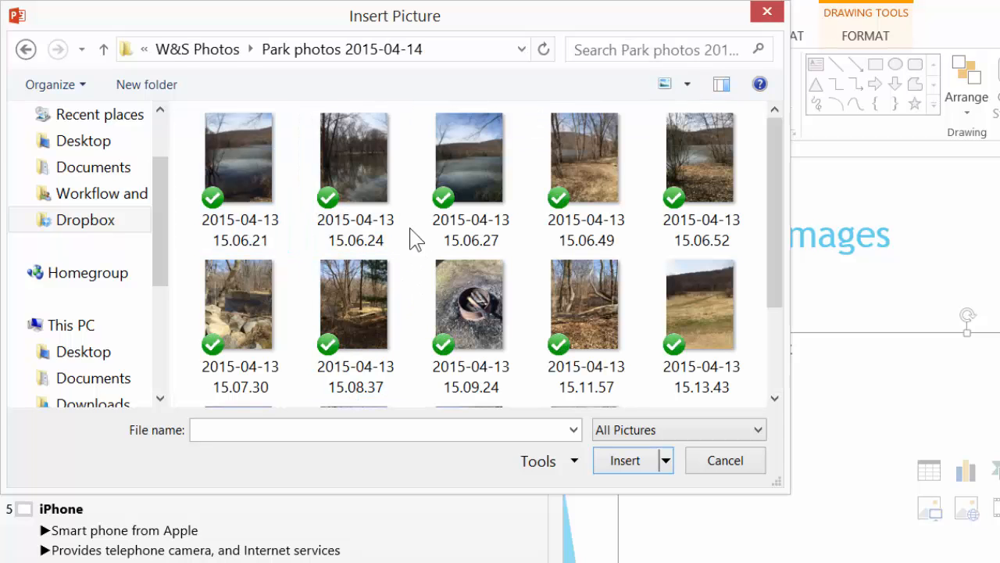
{"action": "left_click", "coordinate": [351, 149]}
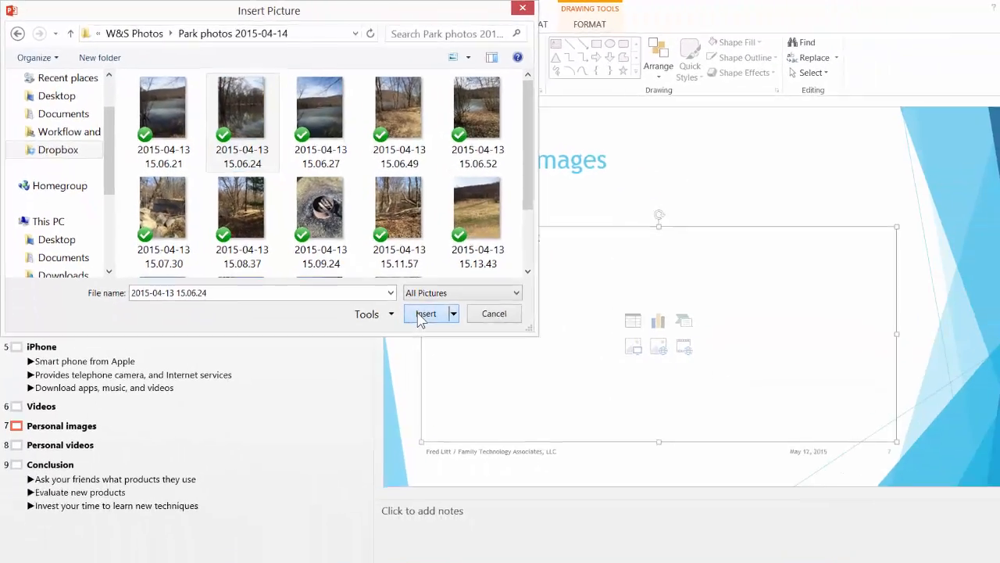
{"action": "left_click", "coordinate": [532, 399]}
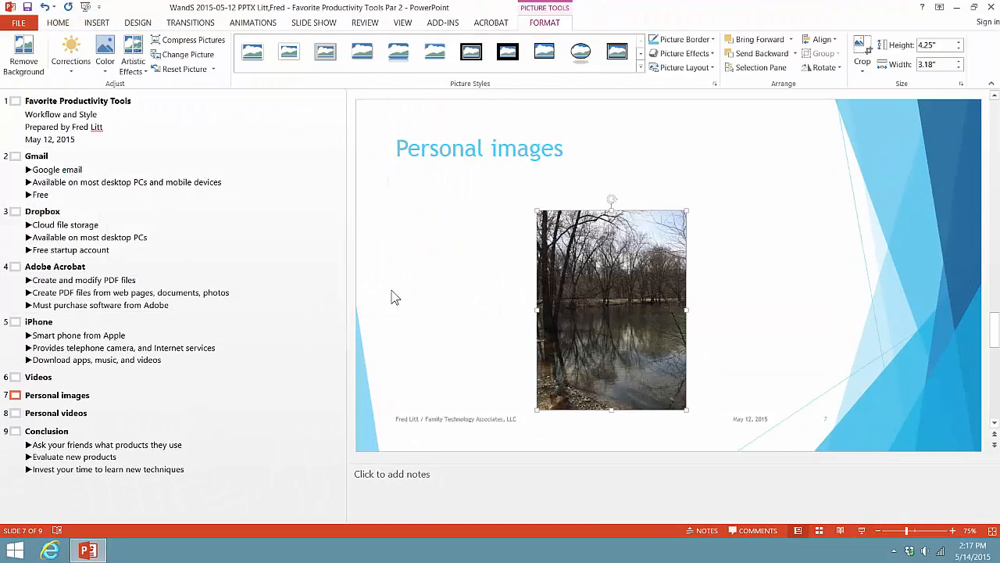
{"action": "left_click_drag", "start_coordinate": [581, 283], "coordinate": [471, 252]}
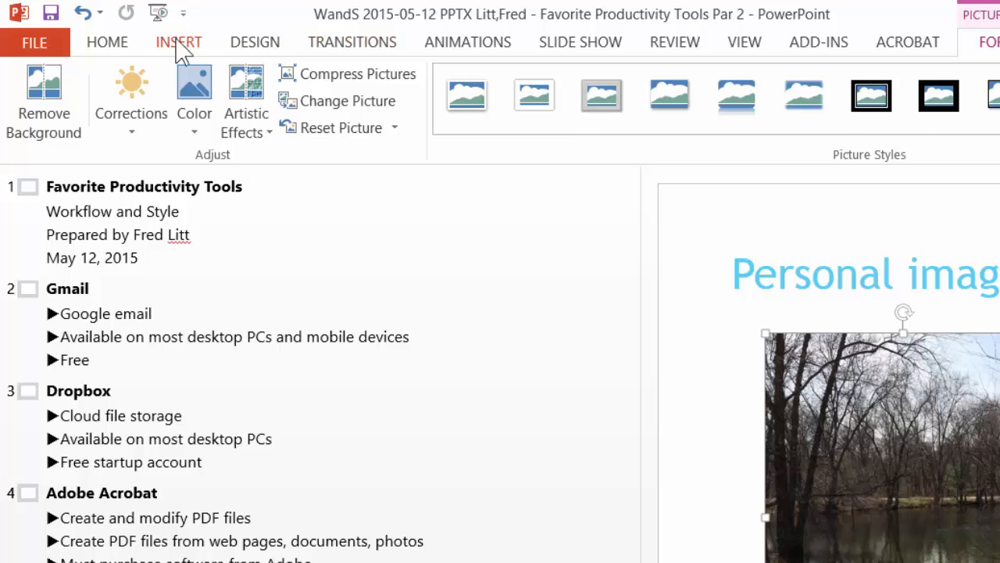
- Insert a second picture, 2015-04-13 15.06.49, from the Park photos 2015-04-14 folder on the Personal images slide
{"action": "left_click", "coordinate": [179, 47]}
{"action": "left_click", "coordinate": [146, 98]}
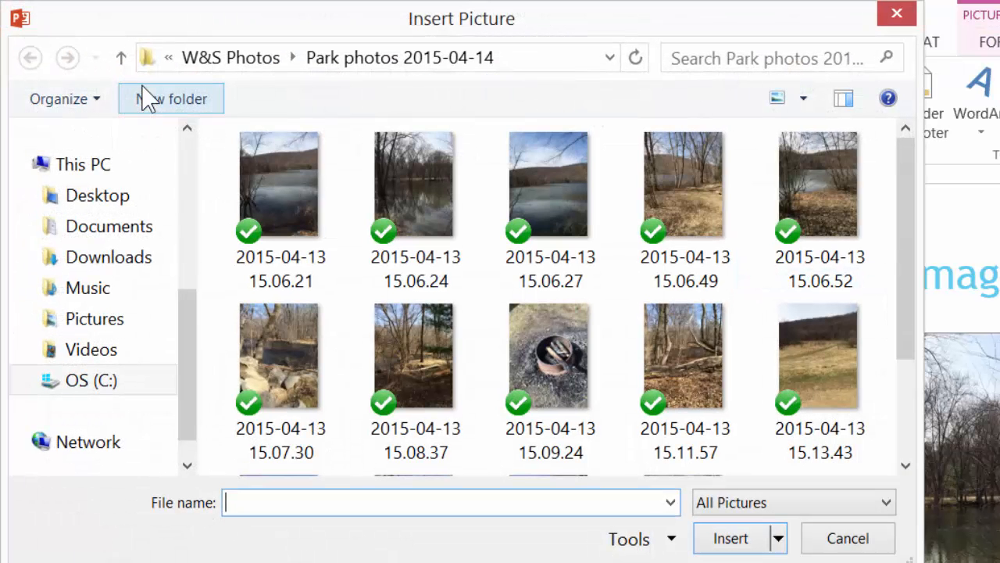
{"action": "left_click", "coordinate": [689, 187]}
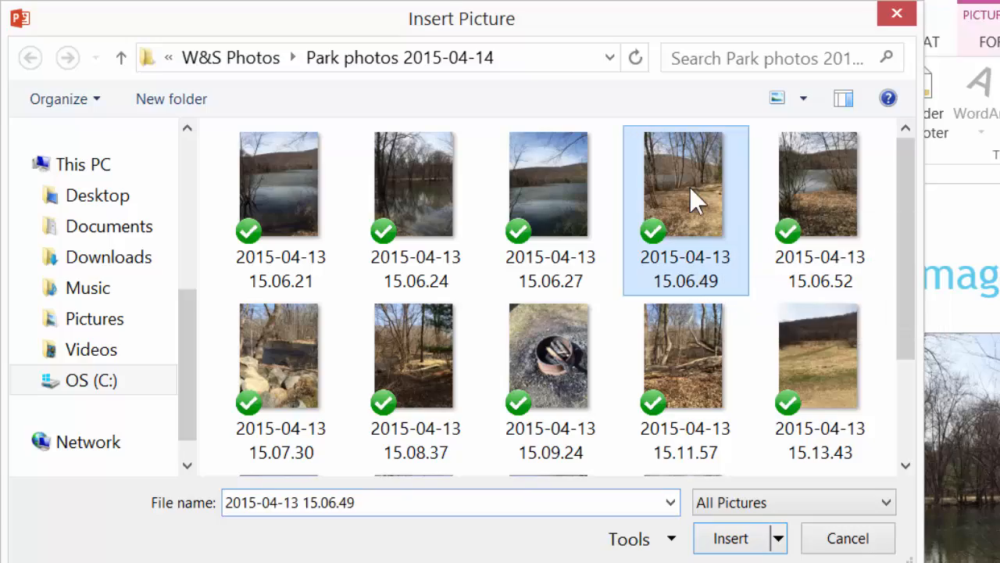
{"action": "left_click", "coordinate": [727, 539]}
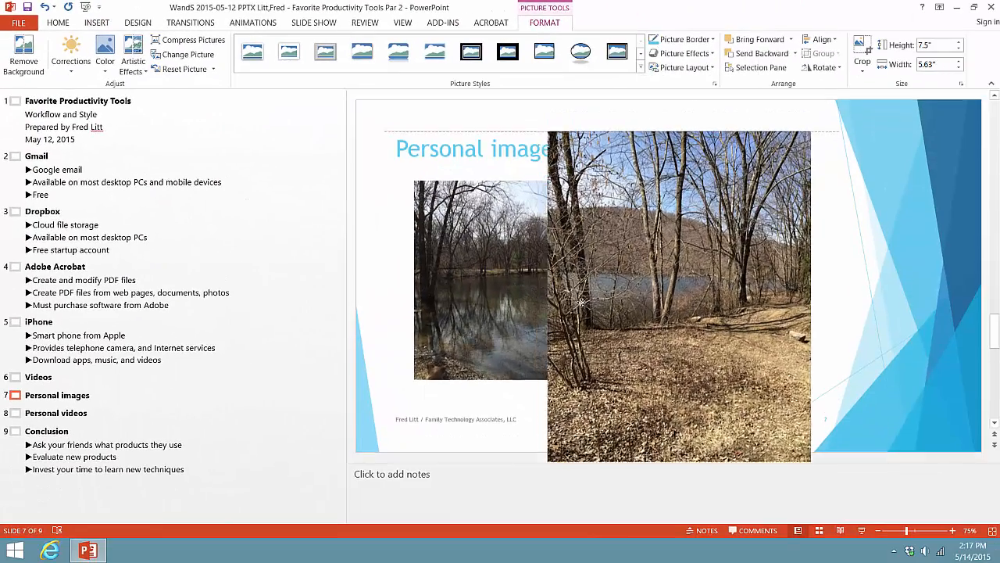
- Shrink the second park picture to roughly the first one's size and position it beside the first below the title
{"action": "left_click_drag", "start_coordinate": [549, 165], "coordinate": [650, 299]}
{"action": "left_click_drag", "start_coordinate": [688, 364], "coordinate": [615, 238]}
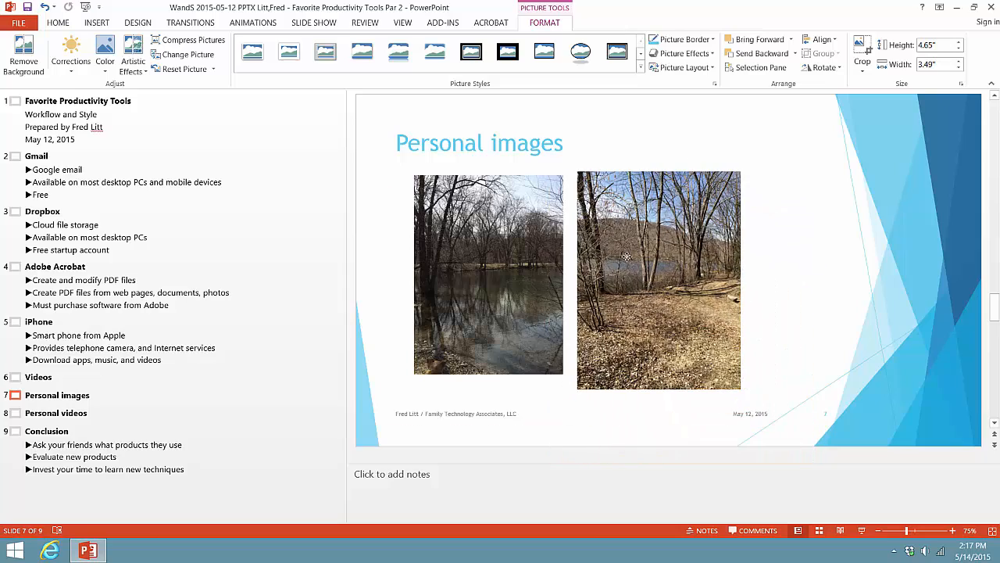
{"action": "left_click_drag", "start_coordinate": [743, 398], "coordinate": [728, 379]}
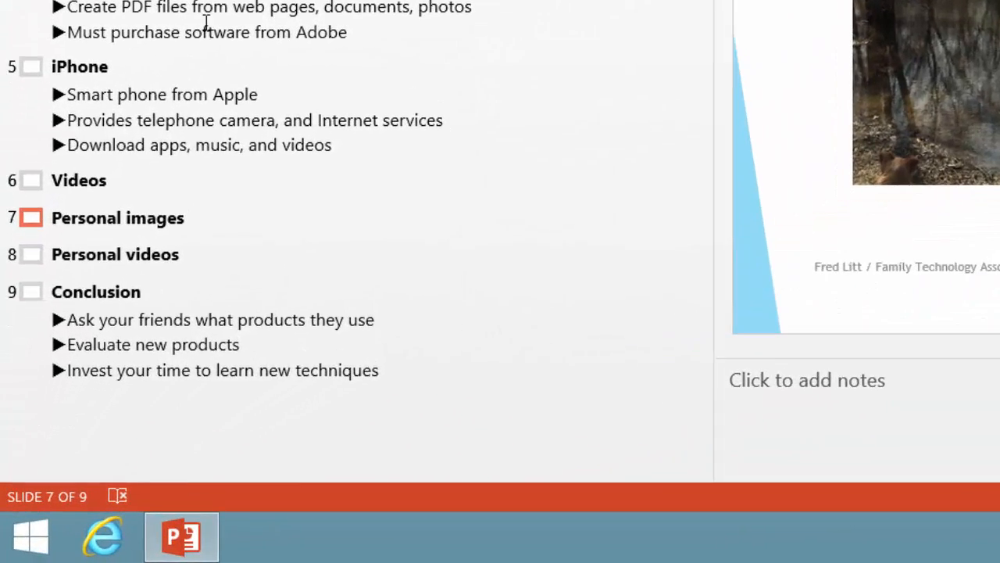
- Insert the video file 2015-05-14 12.40.11 from Dropbox's Camera Uploads folder into the Personal videos slide's content area
{"action": "left_click", "coordinate": [33, 253]}
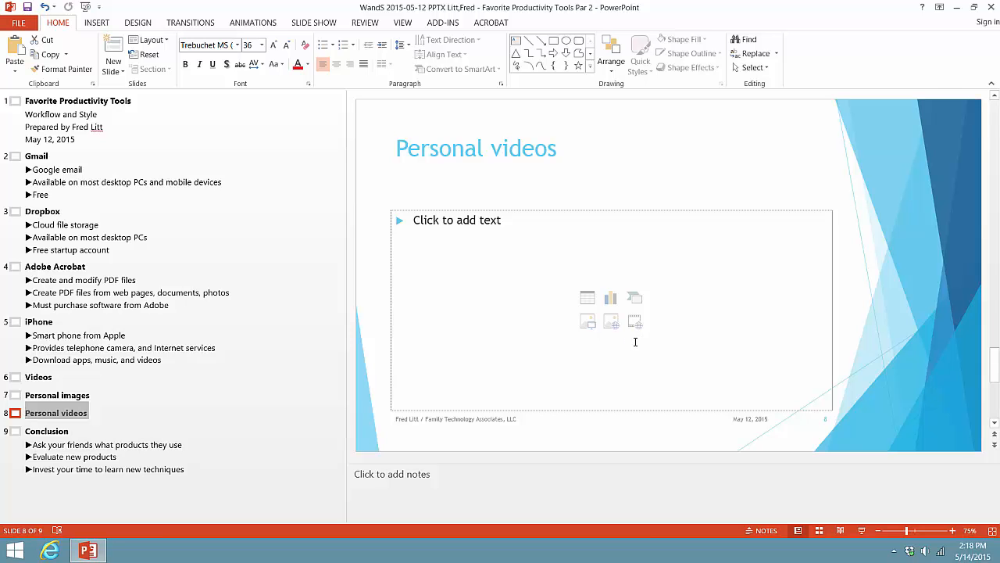
{"action": "left_click", "coordinate": [634, 324]}
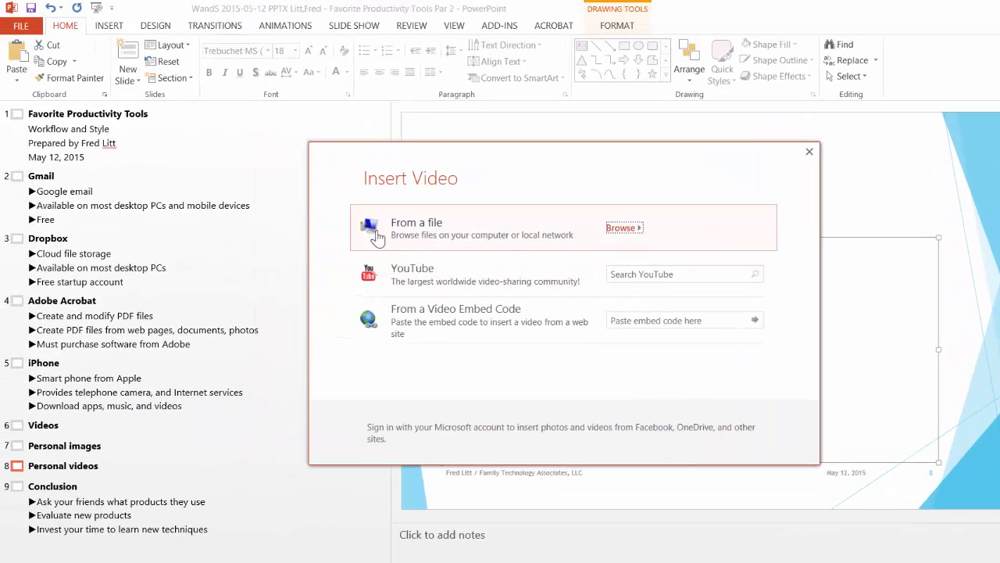
{"action": "left_click", "coordinate": [621, 228]}
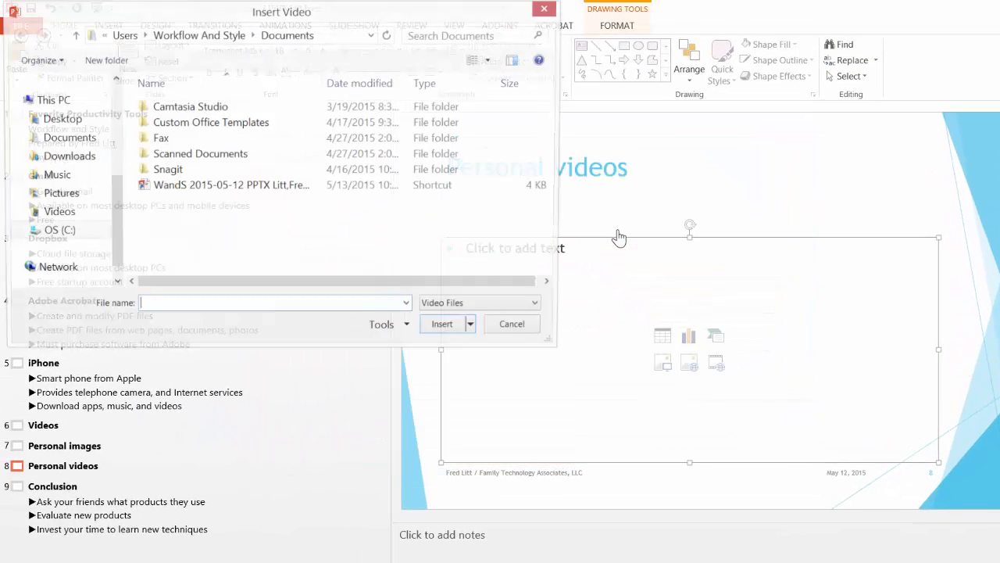
{"action": "scroll", "coordinate": [71, 195], "scroll_direction": "up", "scroll_amount": 3}
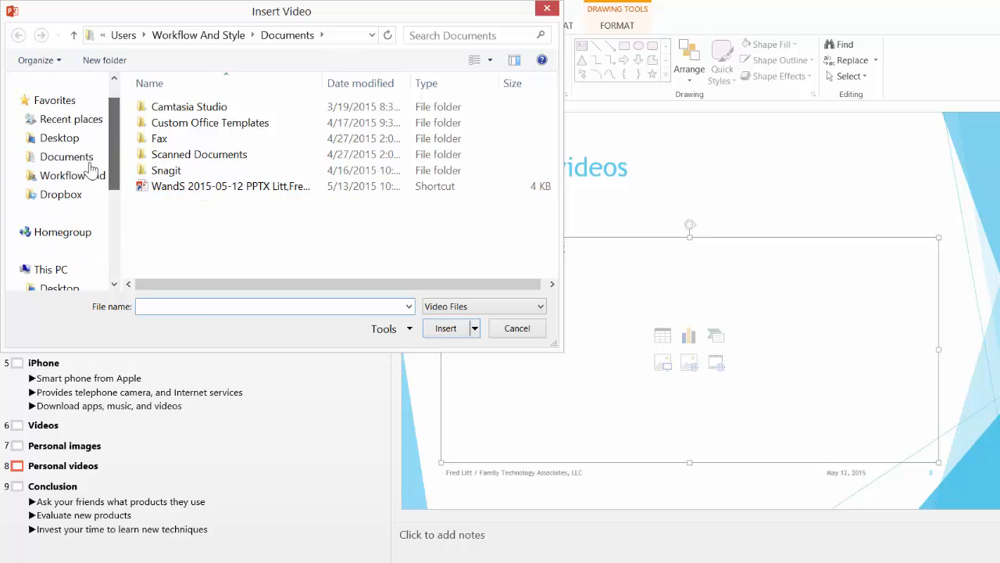
{"action": "left_click", "coordinate": [54, 199]}
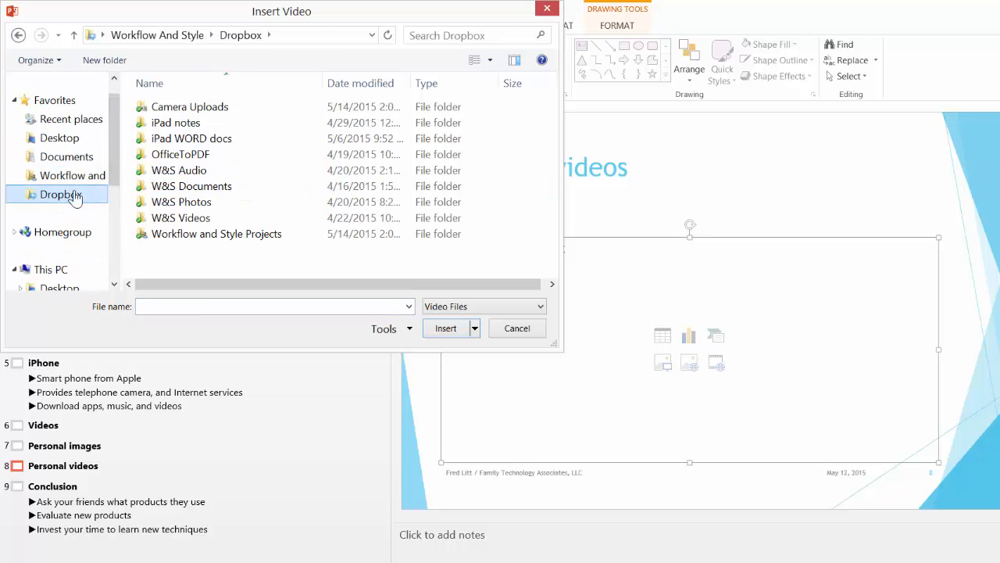
{"action": "left_click", "coordinate": [172, 111]}
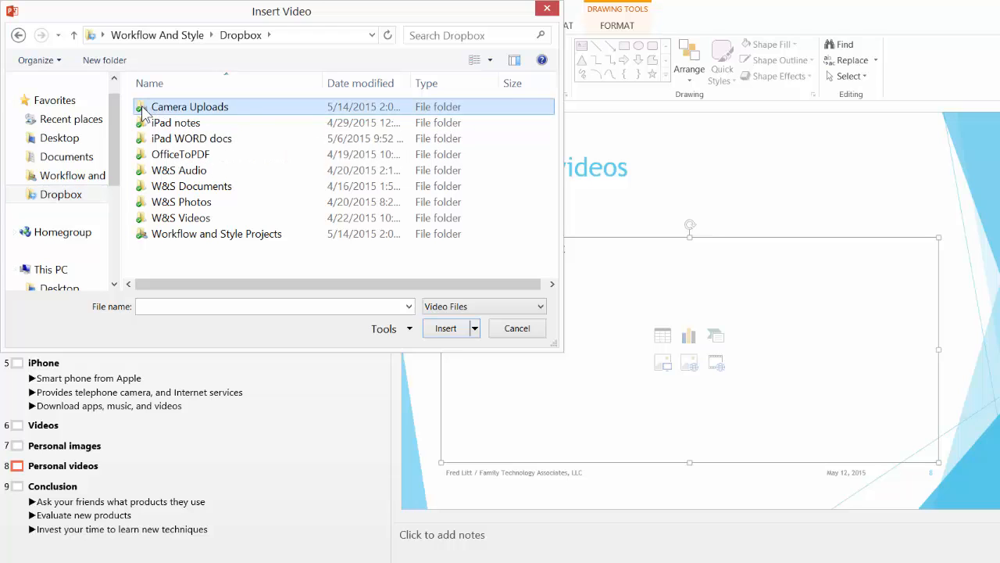
{"action": "double_click", "coordinate": [144, 112]}
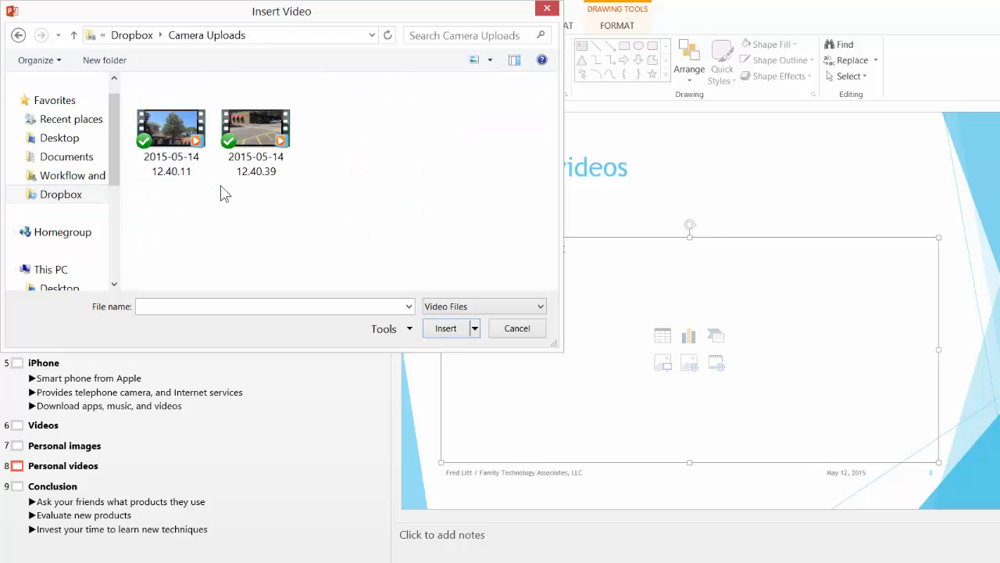
{"action": "left_click", "coordinate": [173, 136]}
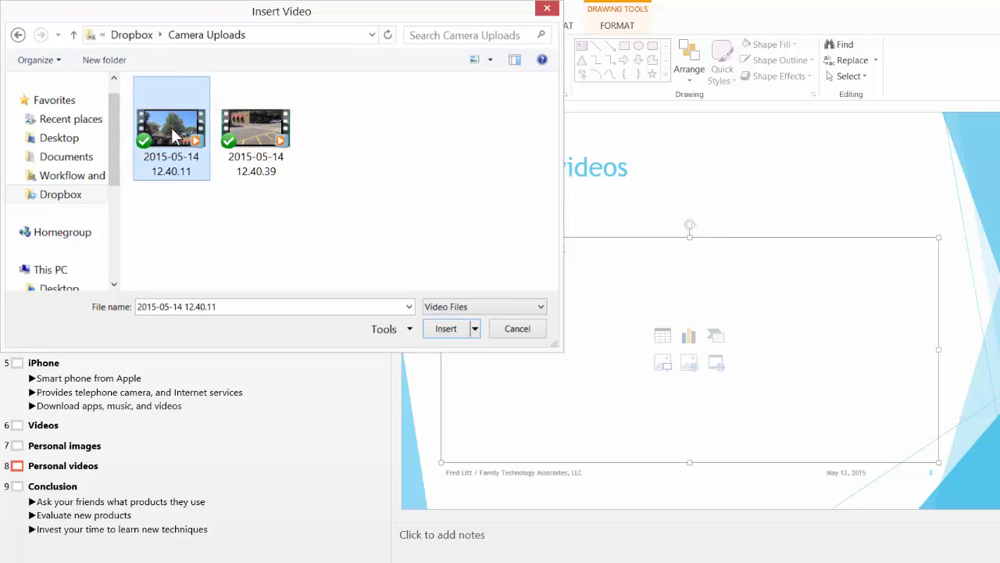
{"action": "double_click", "coordinate": [174, 137]}
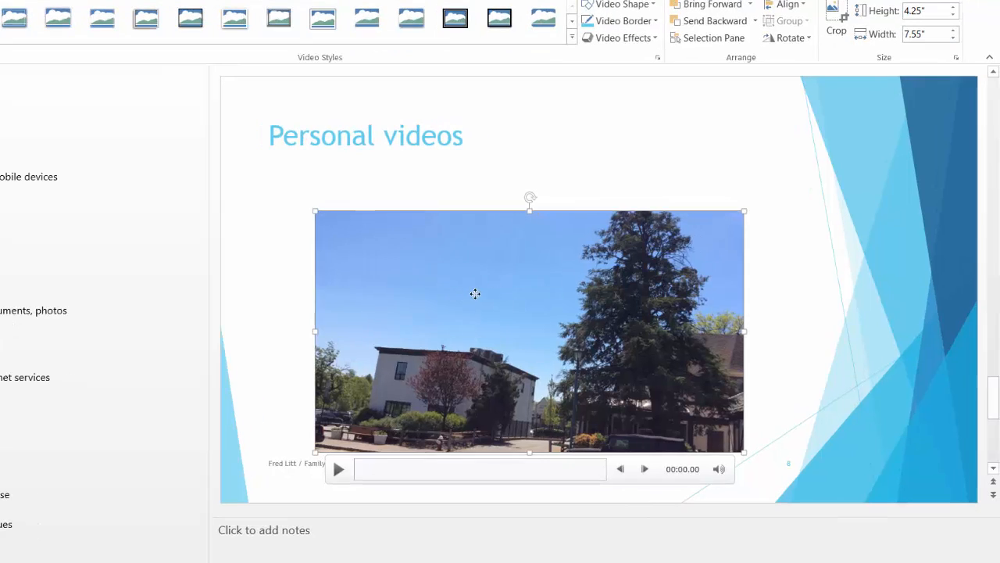
- Move the tree video up the slide and shrink it proportionally to about 3" high by 5.33" wide
{"action": "left_click_drag", "start_coordinate": [475, 293], "coordinate": [518, 269]}
{"action": "left_click_drag", "start_coordinate": [361, 188], "coordinate": [485, 258]}
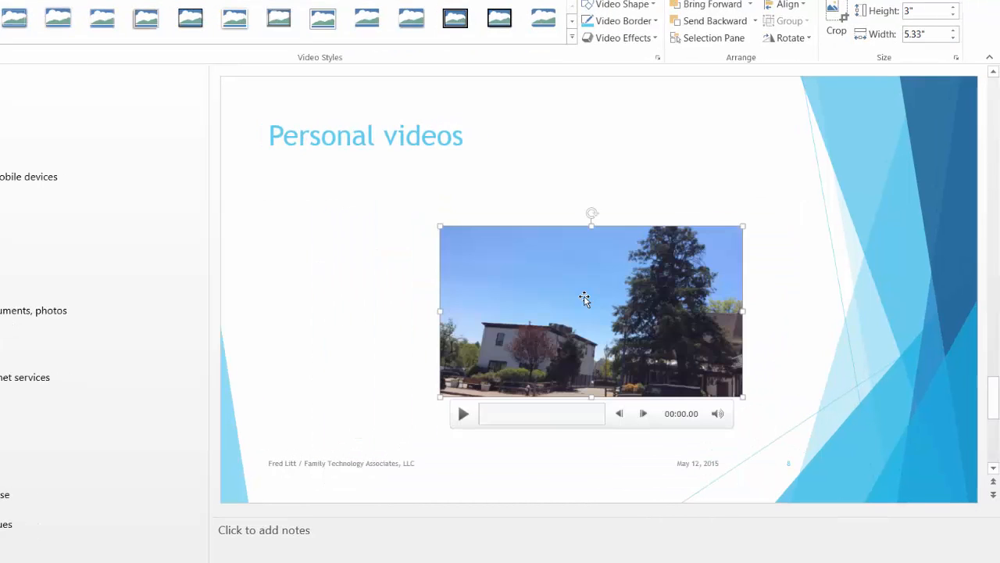